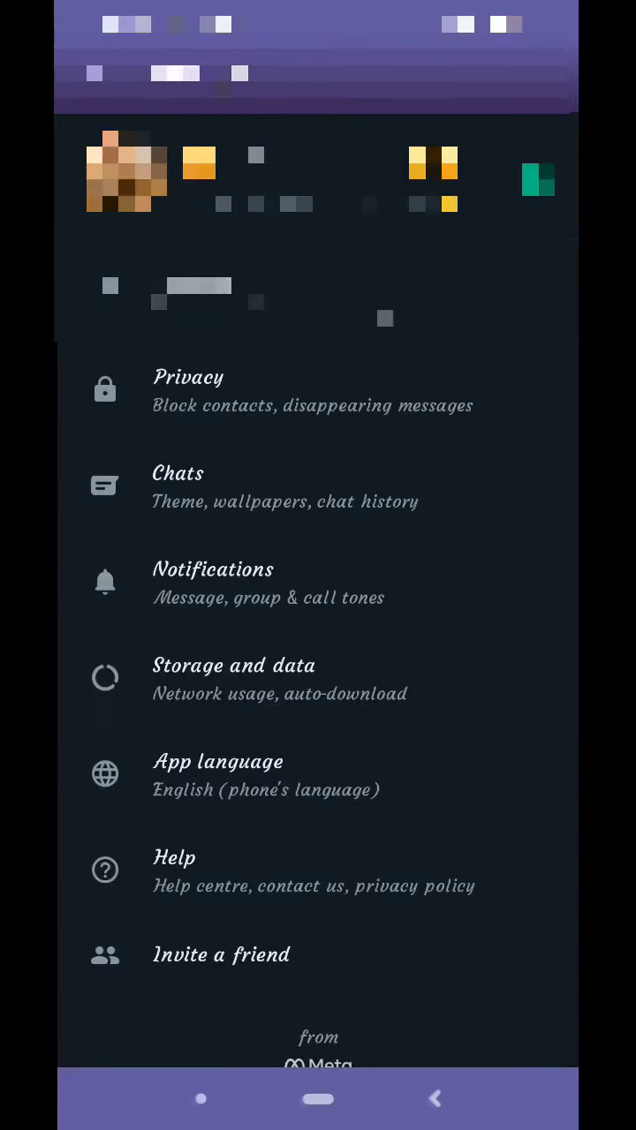
# - Switch on WhatsApp's Media visibility toggle under Chats settings
pyautogui.click(441, 474)
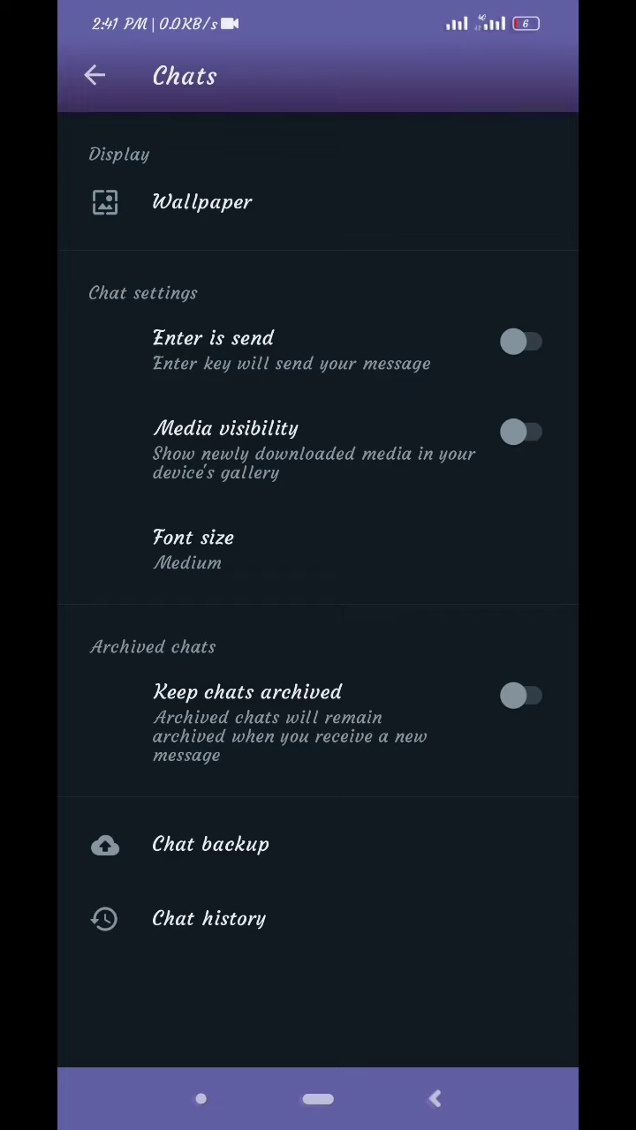
pyautogui.click(521, 431)
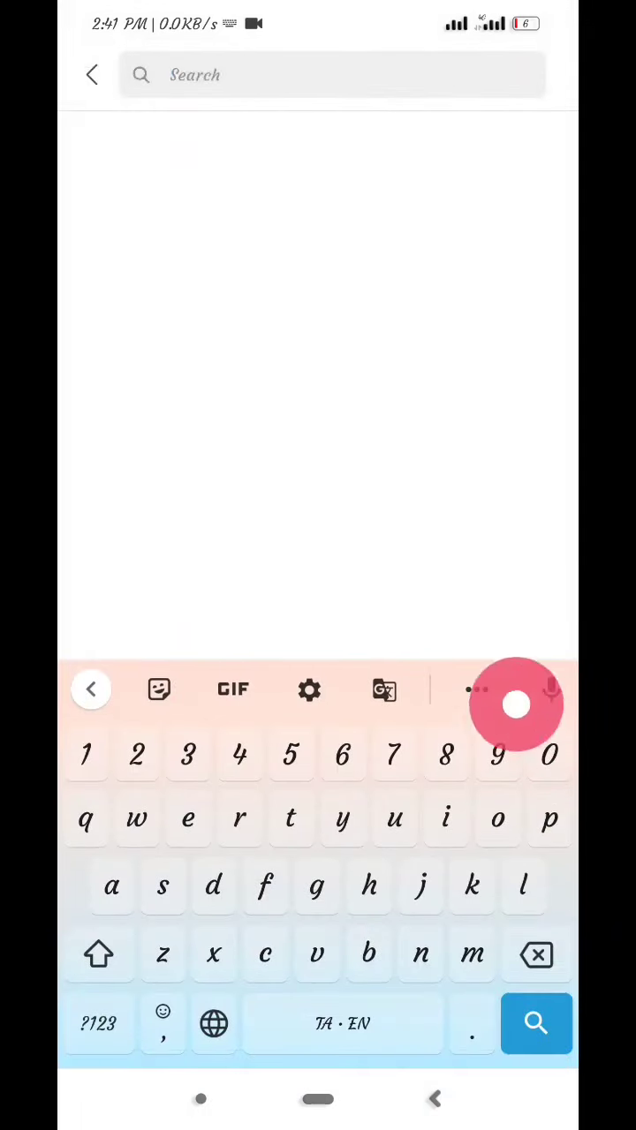
pyautogui.write('wha')
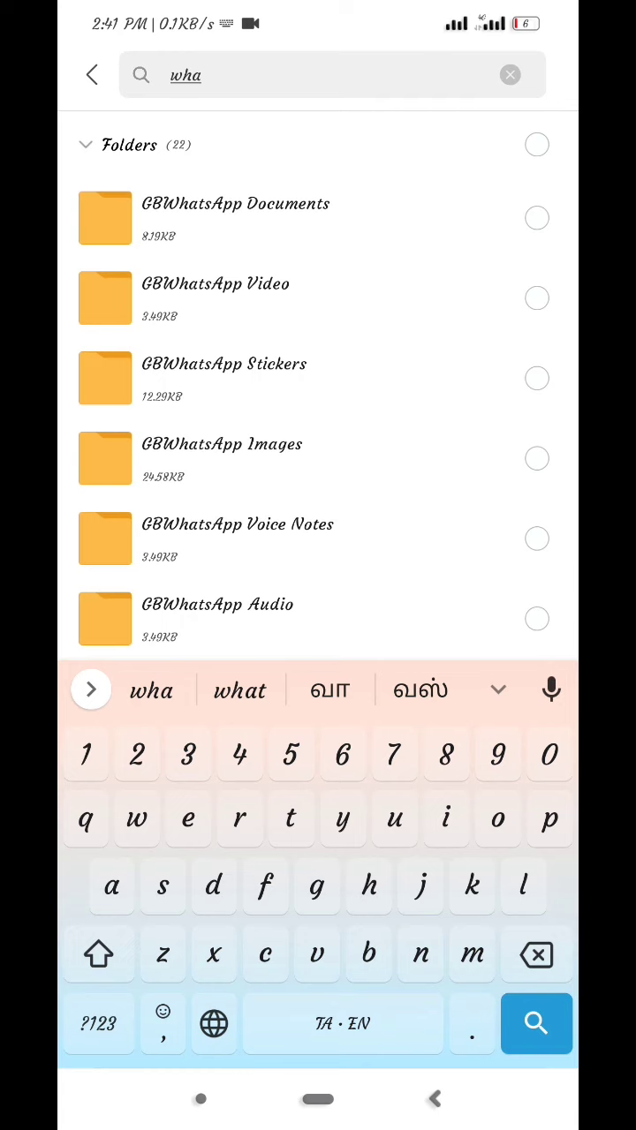
pyautogui.moveTo(442, 494); pyautogui.dragTo(451, 415)
pyautogui.scroll(1, 364, 497)
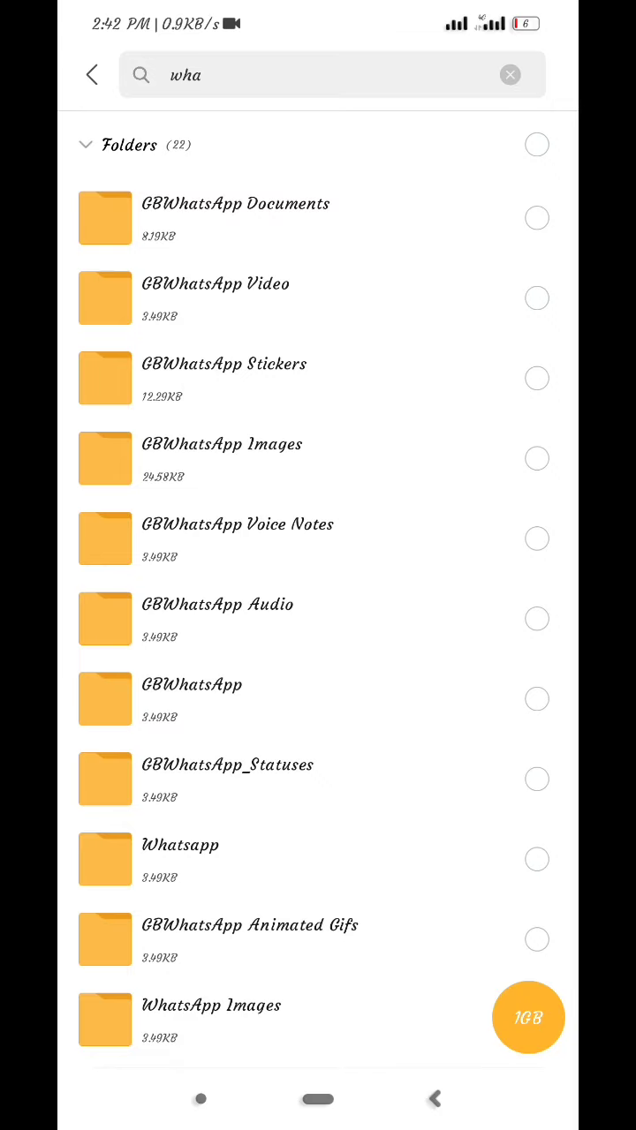
# - Open the GBWhatsApp Images folder from the 'wha' search results
pyautogui.click(265, 458)
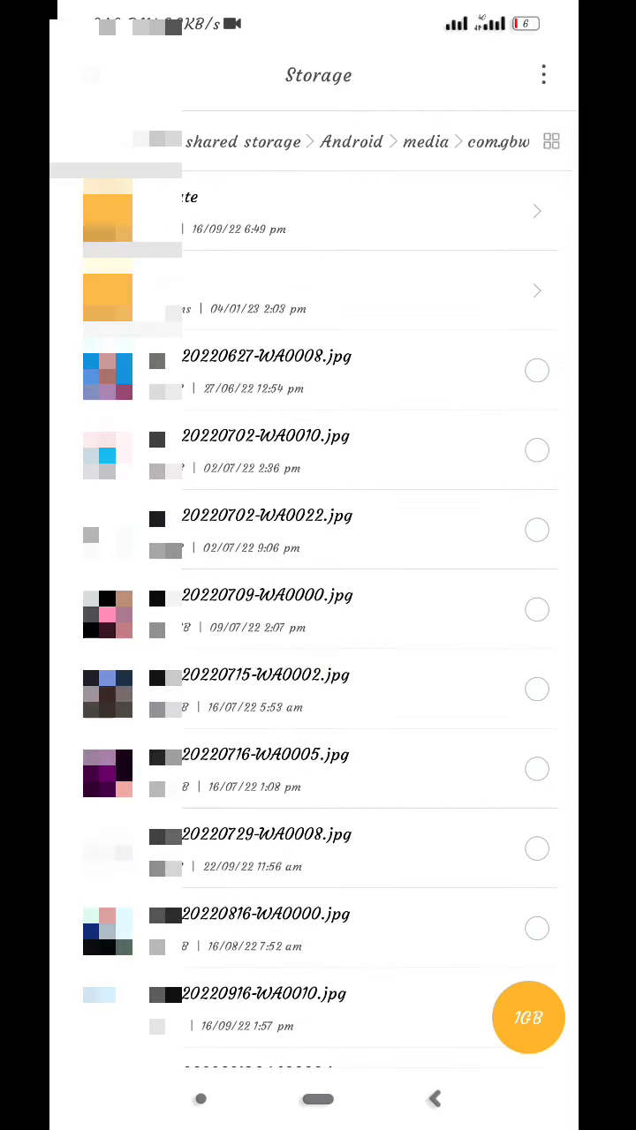
# - Select every item in GBWhatsApp Images except the two subfolders, keeping only the images
pyautogui.click(536, 370)
pyautogui.click(536, 450)
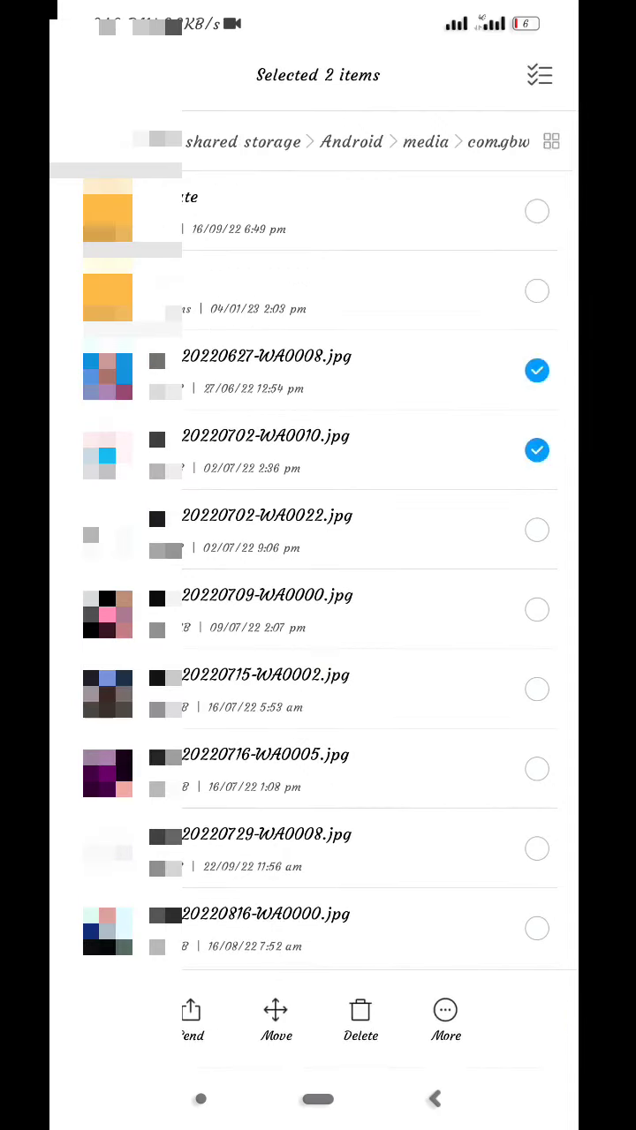
pyautogui.click(536, 530)
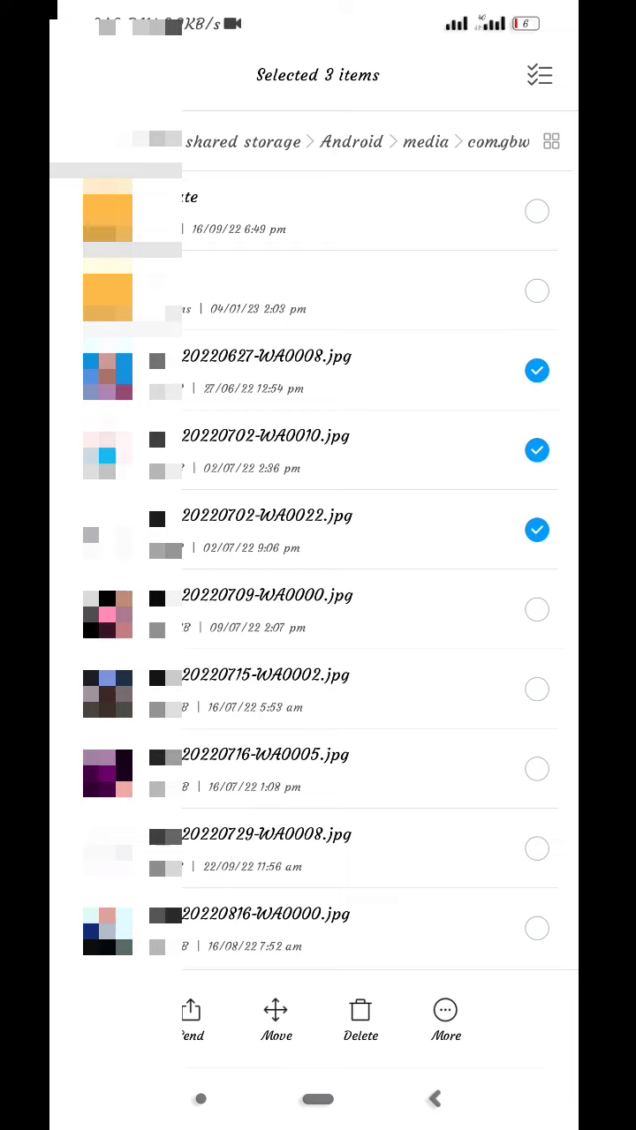
pyautogui.click(539, 74)
pyautogui.click(536, 211)
pyautogui.click(536, 292)
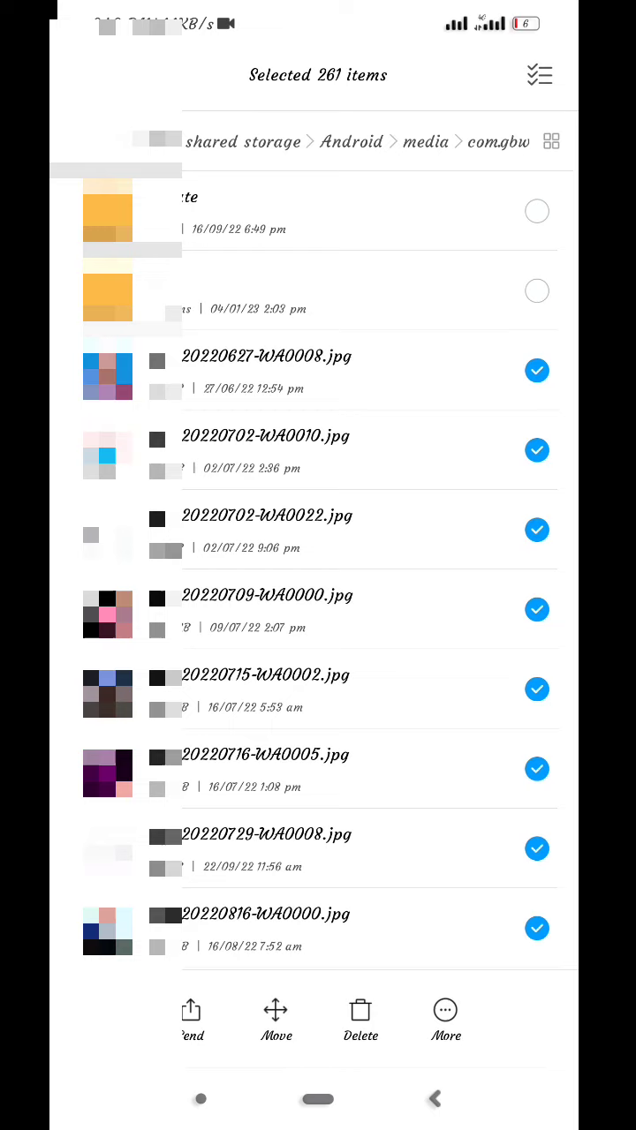
# - Copy the 261 selected images and paste them into Internal shared storage
pyautogui.click(444, 1020)
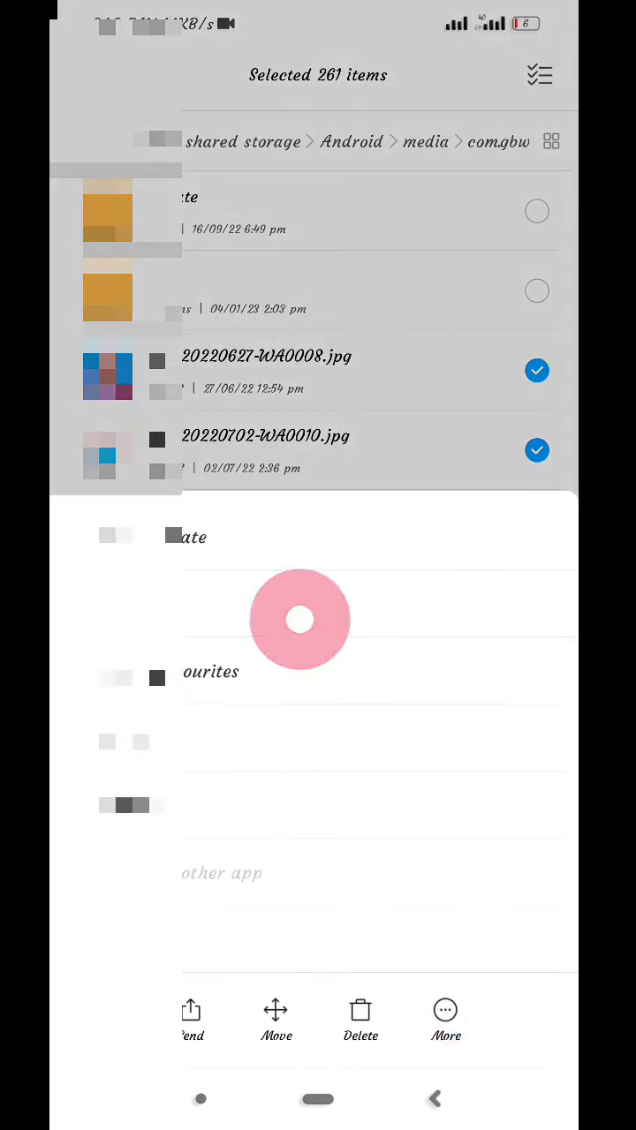
pyautogui.click(301, 618)
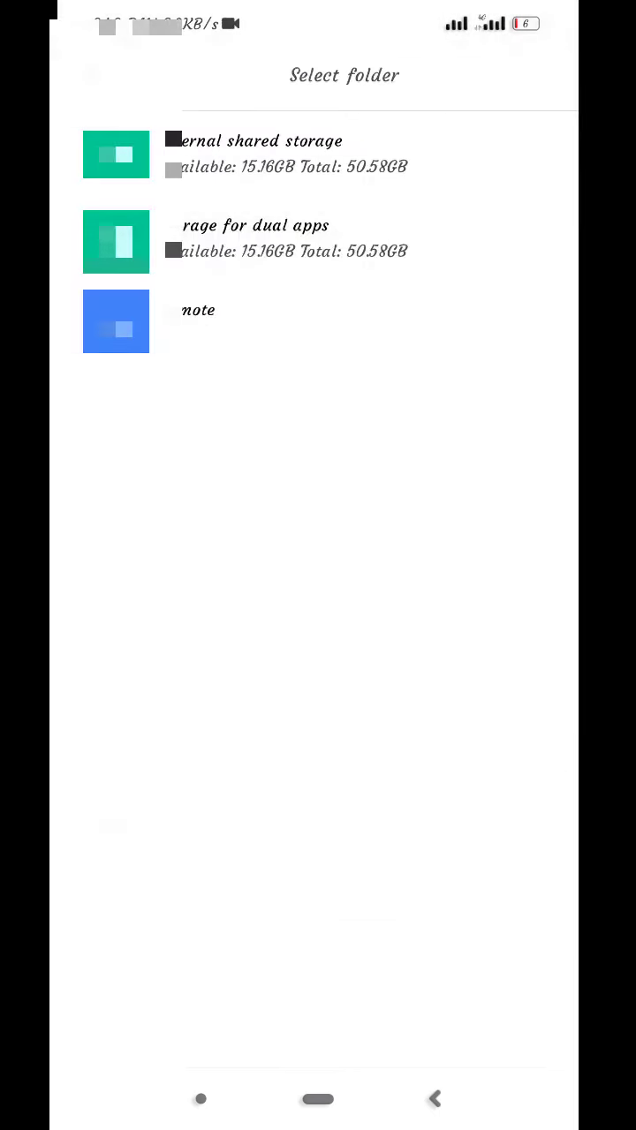
pyautogui.click(473, 154)
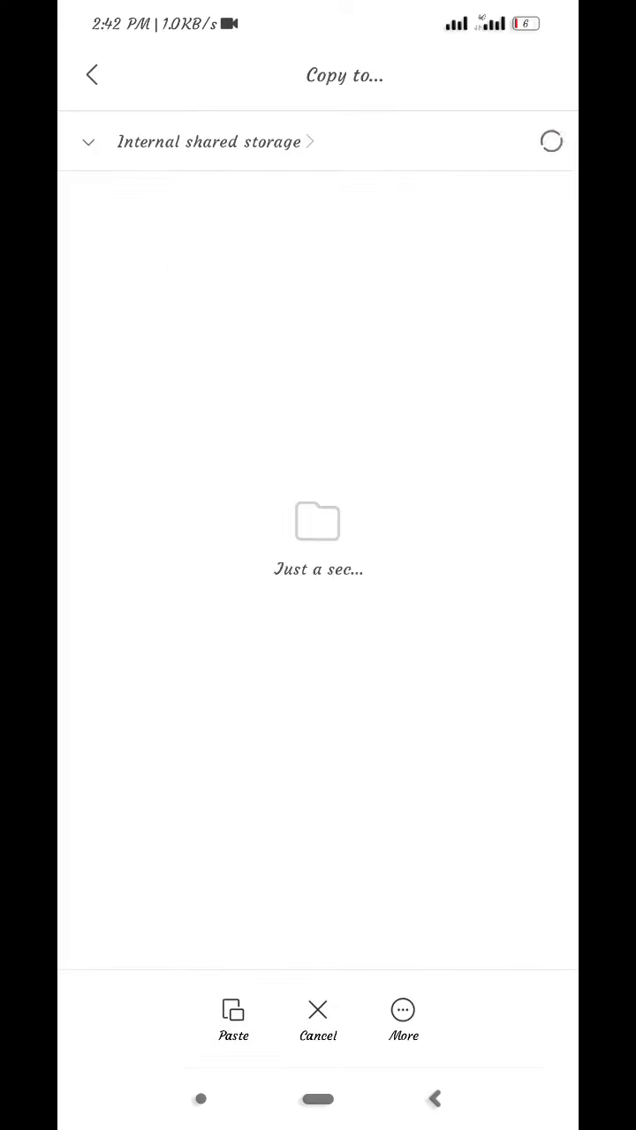
pyautogui.scroll(-10, 318, 565)
pyautogui.scroll(-10, 318, 565)
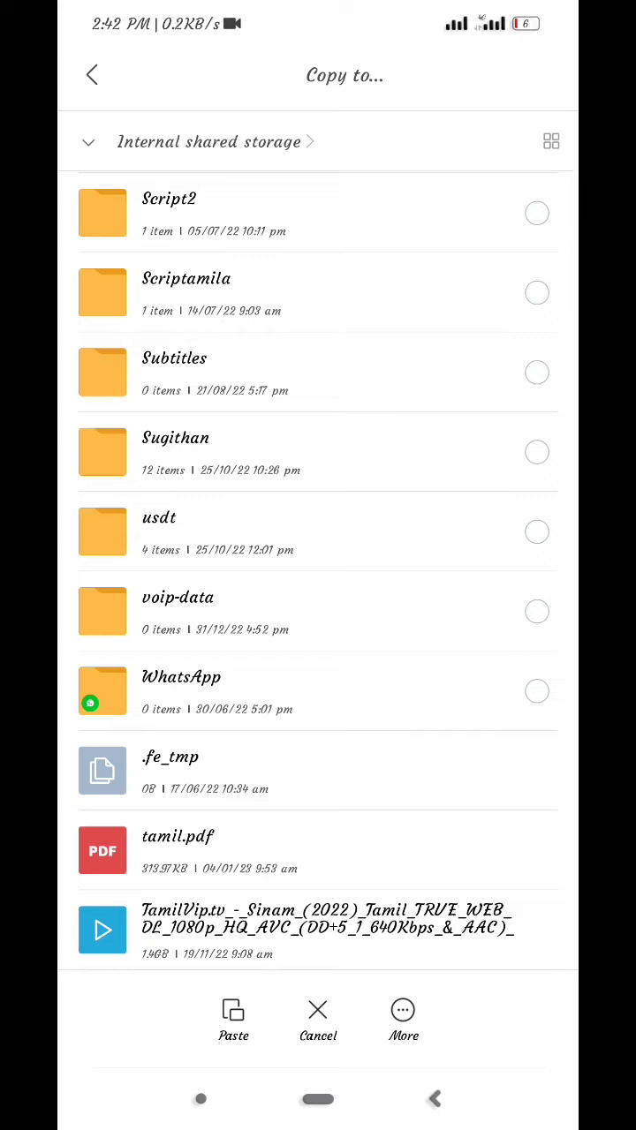
pyautogui.click(233, 1020)
pyautogui.click(233, 1020)
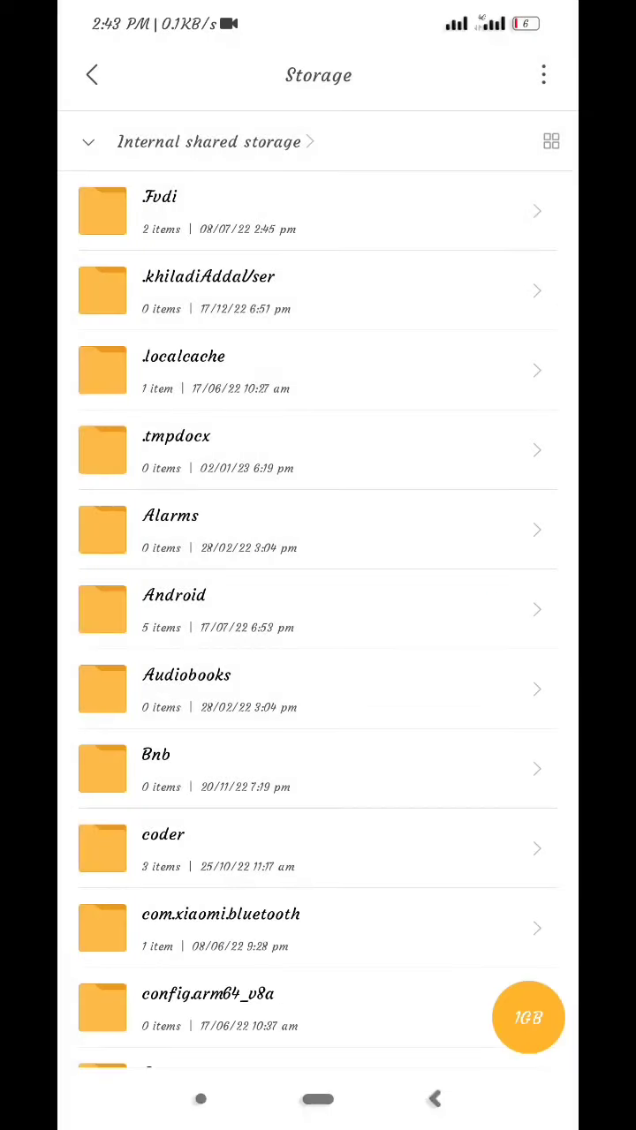
pyautogui.click(318, 1099)
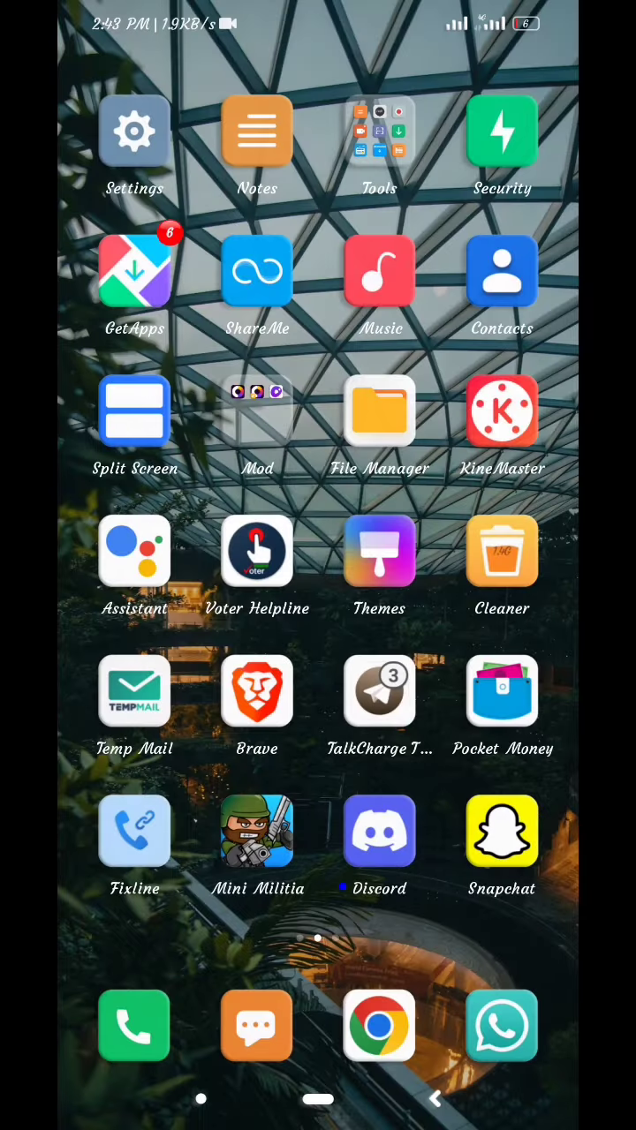
pyautogui.moveTo(133, 565); pyautogui.dragTo(486, 565)
pyautogui.click(371, 698)
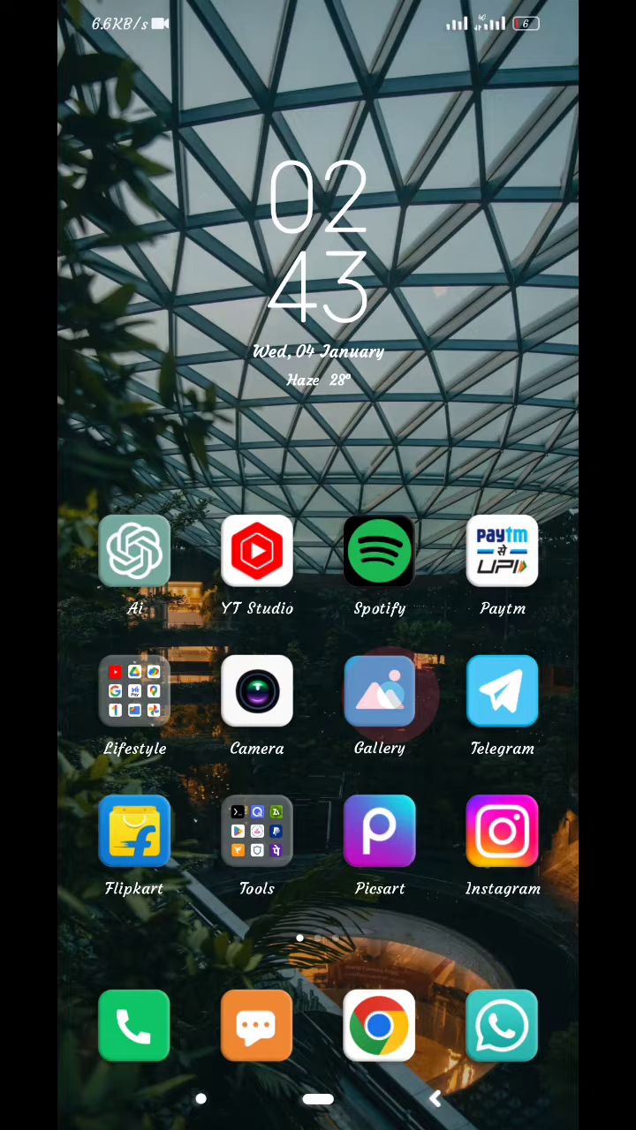